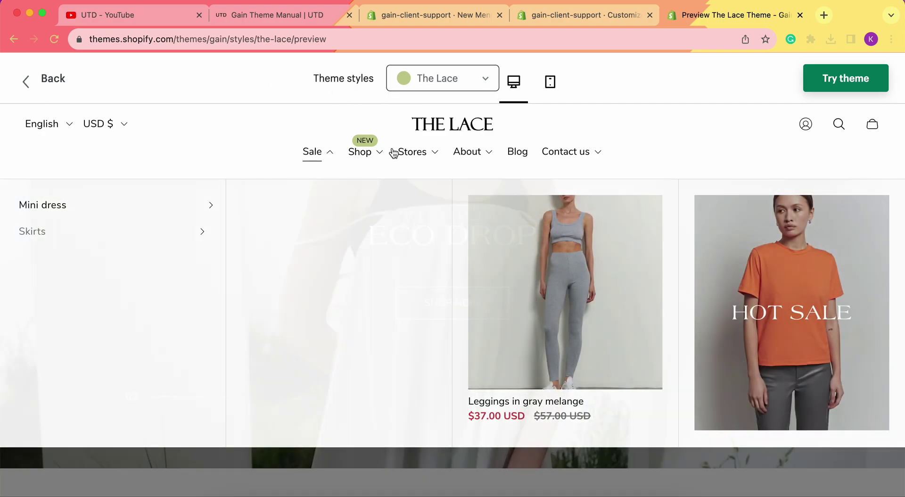
In New Menu1, expand Shop to check its seven sub-items, Dresses to Accessories, then collapse it
{"action": "mouse_move", "coordinate": [574, 158]}
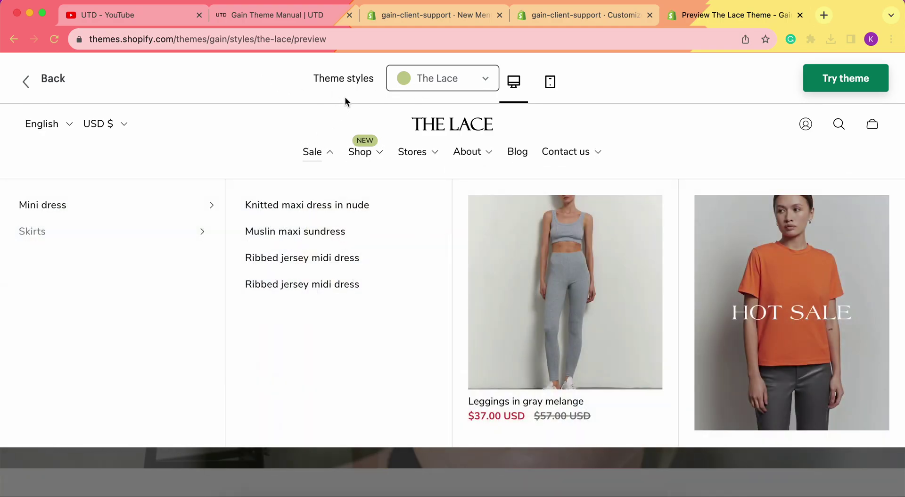
{"action": "mouse_move", "coordinate": [373, 161]}
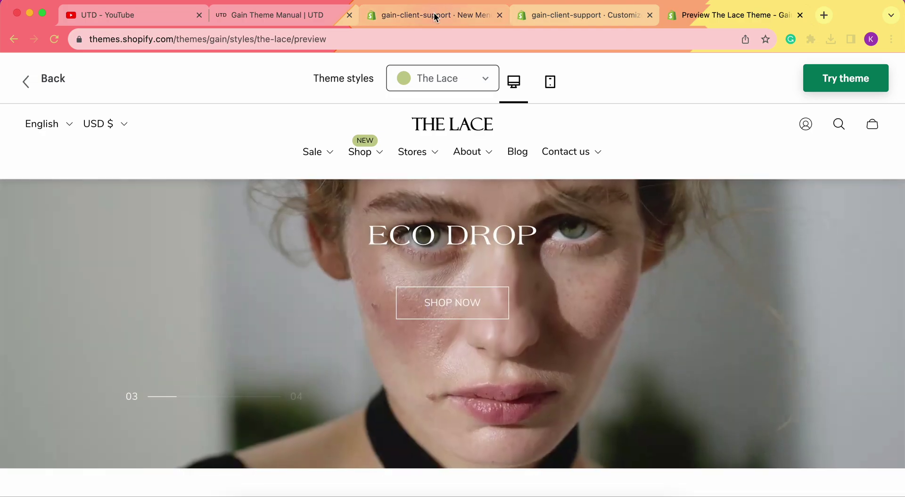
{"action": "left_click", "coordinate": [436, 17]}
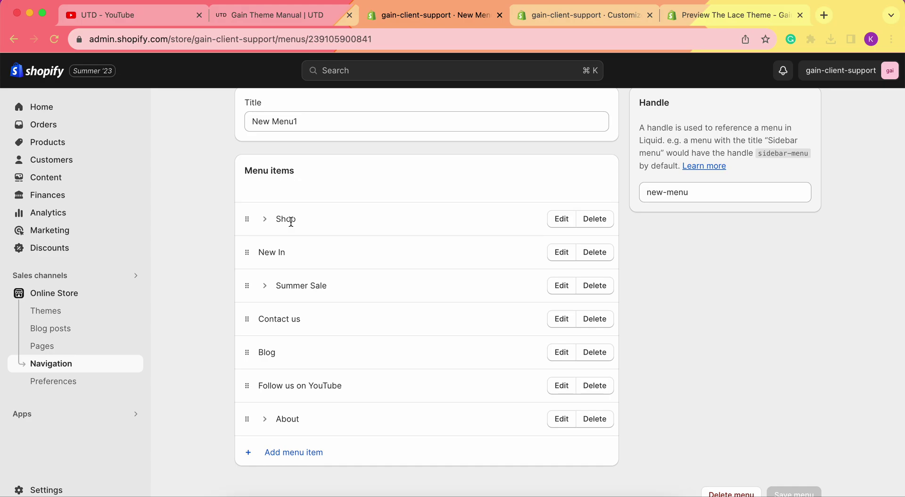
{"action": "left_click", "coordinate": [266, 220]}
{"action": "scroll", "coordinate": [307, 302], "scroll_direction": "down", "scroll_amount": 3}
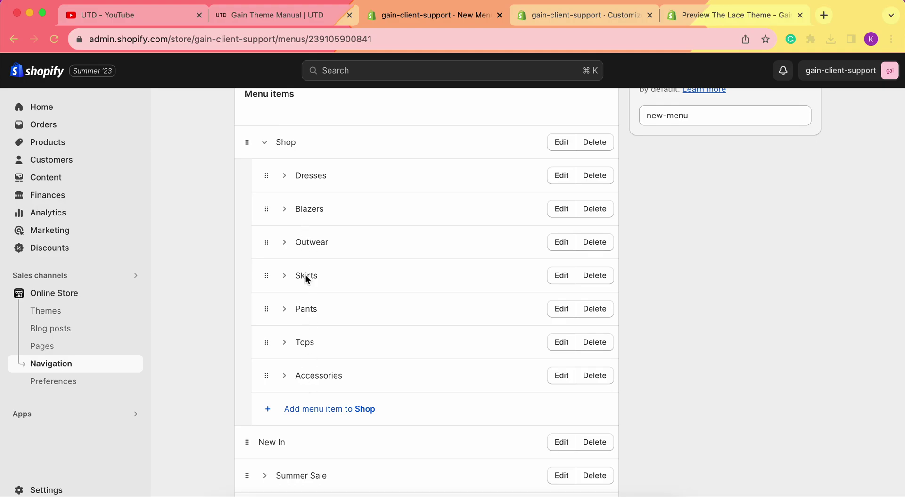
{"action": "left_click", "coordinate": [266, 146]}
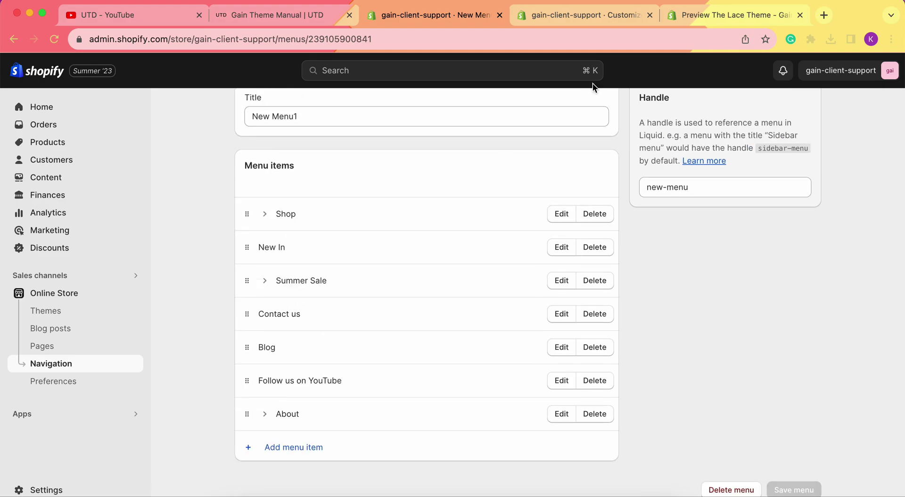
Add a Mega menu row menus block under the Gain theme's Header and open its settings
{"action": "left_click", "coordinate": [581, 16]}
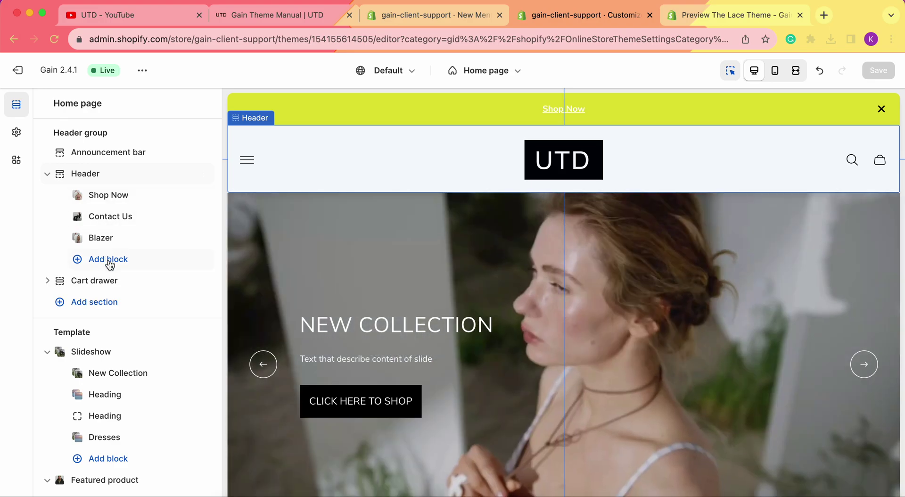
{"action": "left_click", "coordinate": [109, 261]}
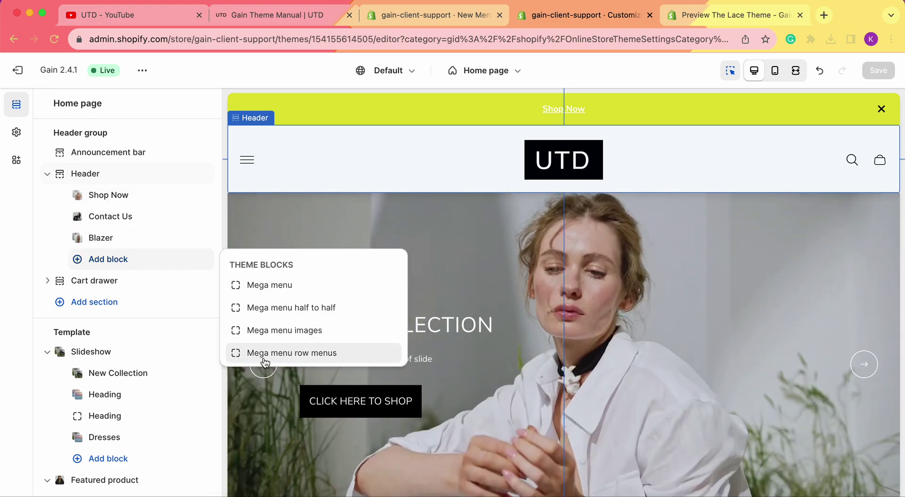
{"action": "left_click", "coordinate": [265, 353]}
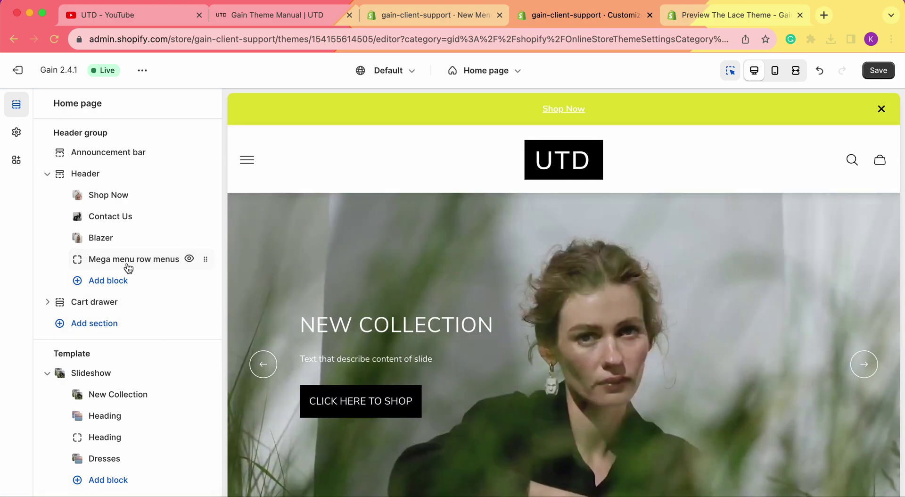
{"action": "left_click", "coordinate": [155, 259]}
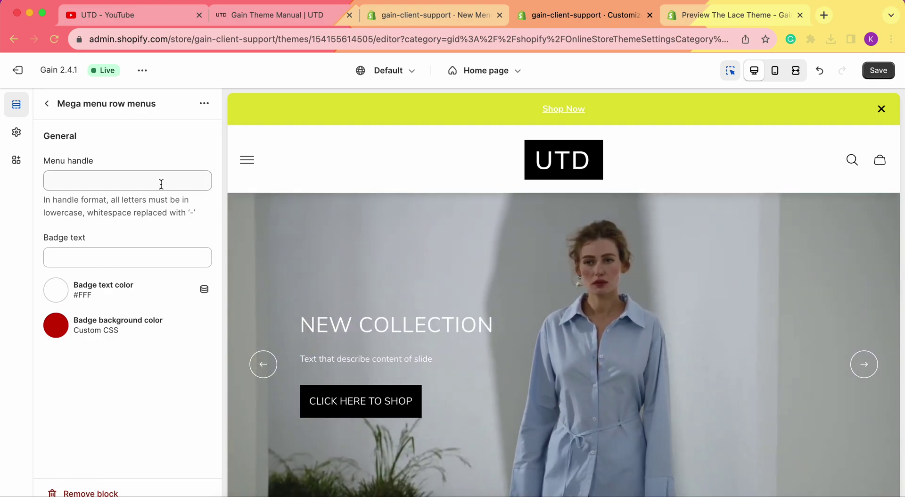
Set the Mega menu row menus block's menu handle to 'shop'
{"action": "left_click", "coordinate": [161, 184]}
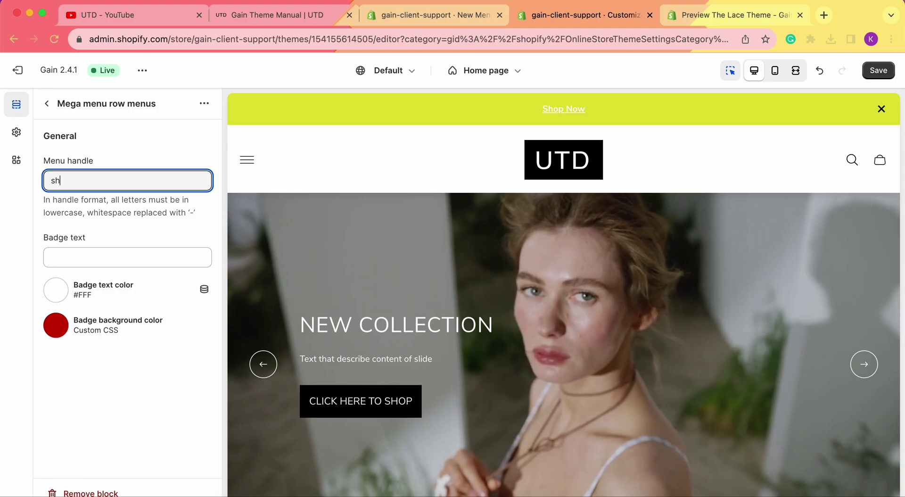
{"action": "type", "text": "op"}
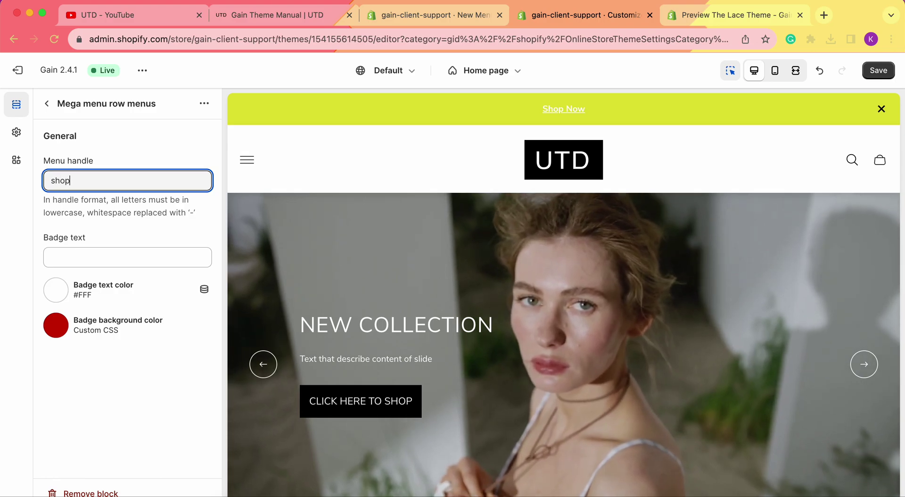
{"action": "type", "text": "-n"}
{"action": "type", "text": "ow"}
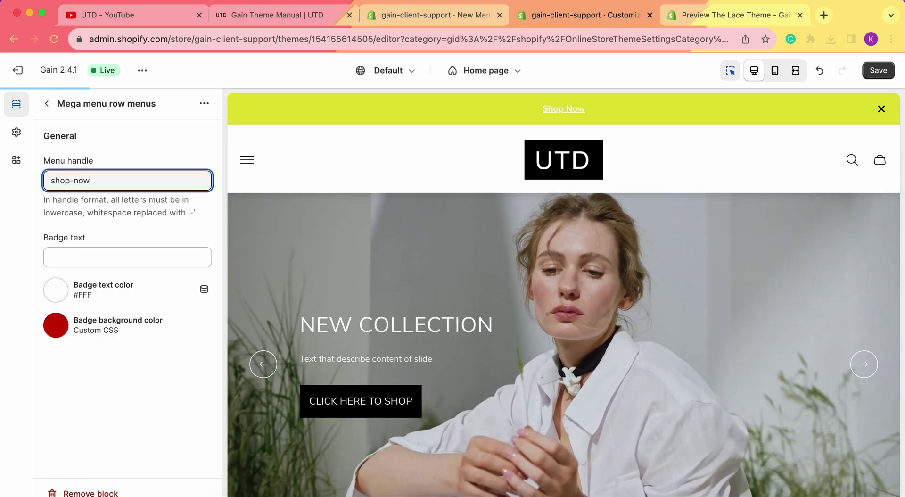
{"action": "key", "text": "BackSpace"}
{"action": "key", "text": "BackSpace"}
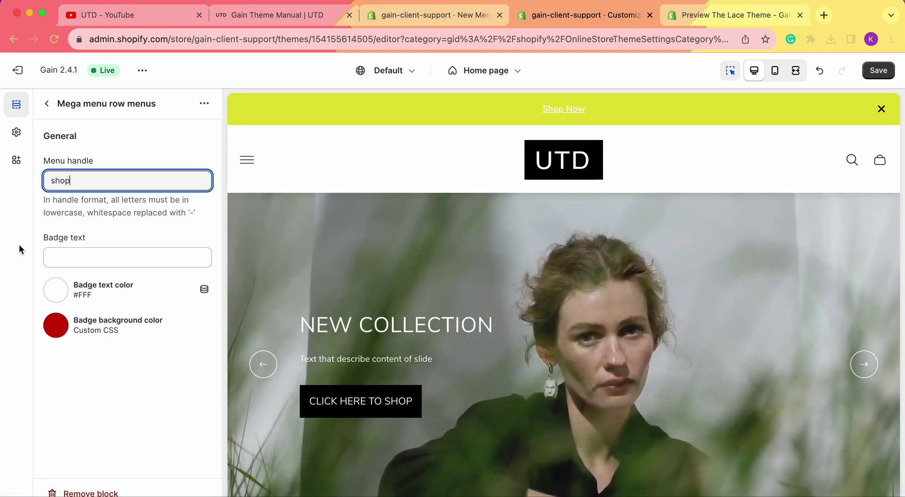
{"action": "left_click", "coordinate": [19, 249]}
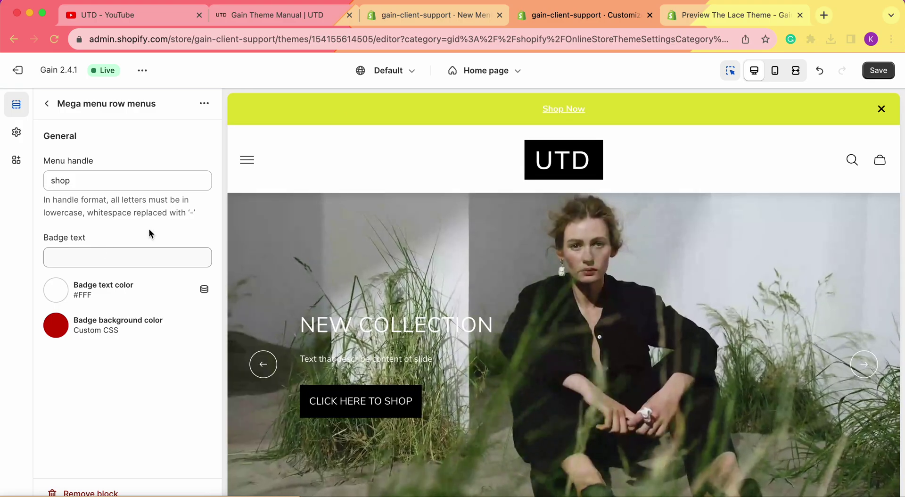
{"action": "left_click", "coordinate": [717, 15]}
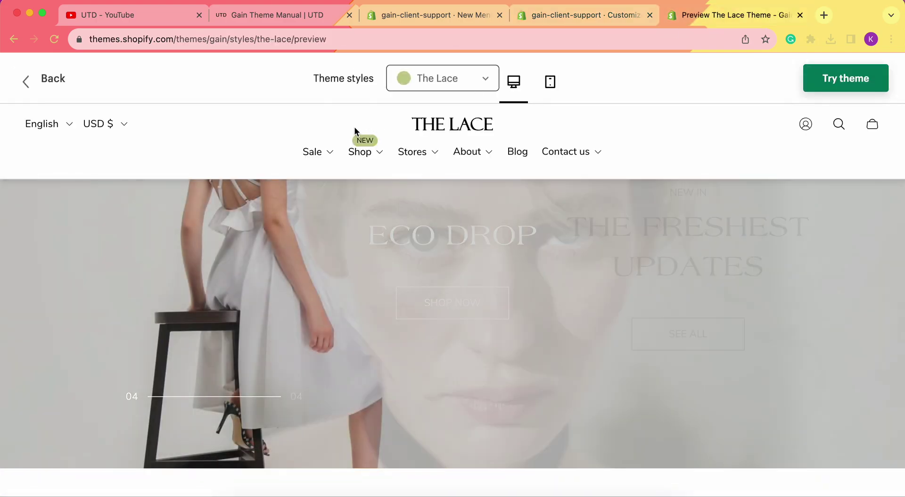
Compare with the Lace demo's Shop mega menu, then return to the block settings
{"action": "mouse_move", "coordinate": [364, 142]}
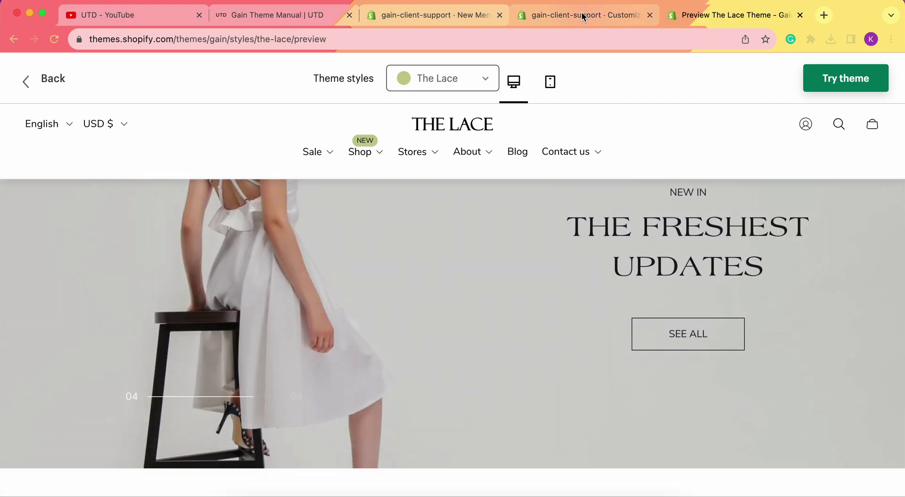
{"action": "left_click", "coordinate": [582, 11]}
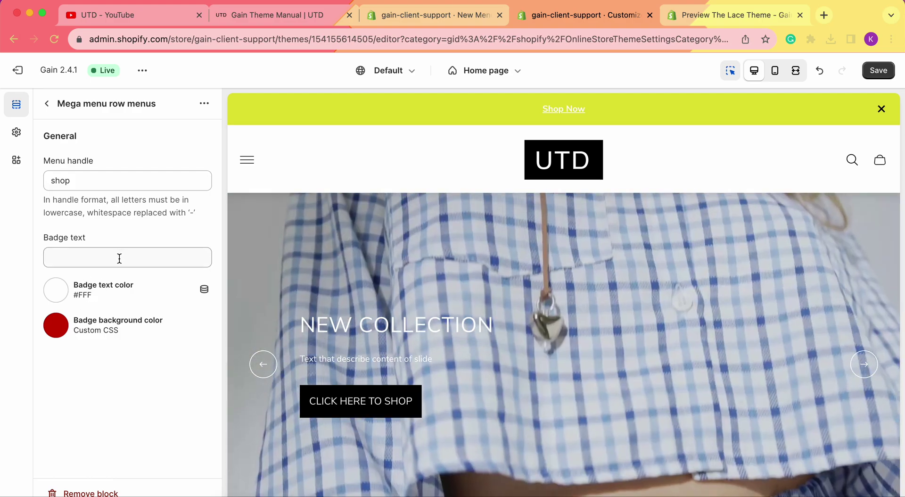
Enter 'Shop All' as badge text, check the #cc0000 badge background, and start a beige search
{"action": "left_click", "coordinate": [121, 258]}
{"action": "type", "text": "Shop All"}
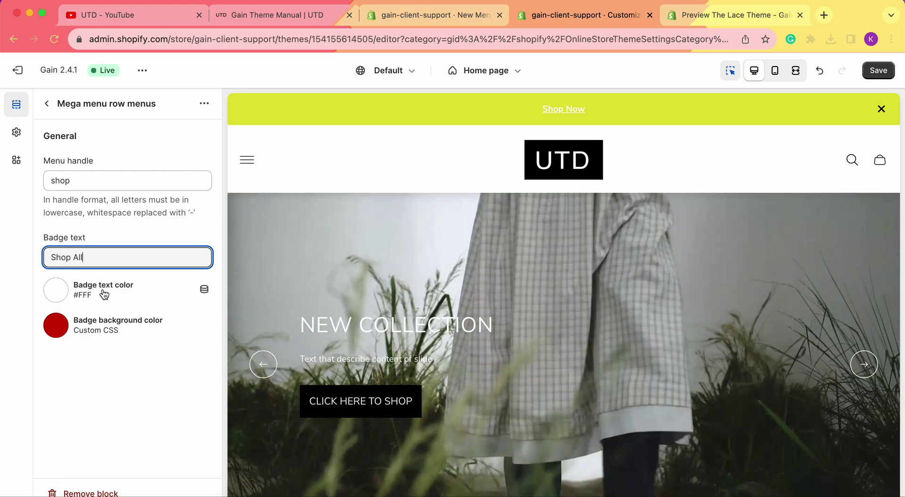
{"action": "left_click", "coordinate": [58, 328]}
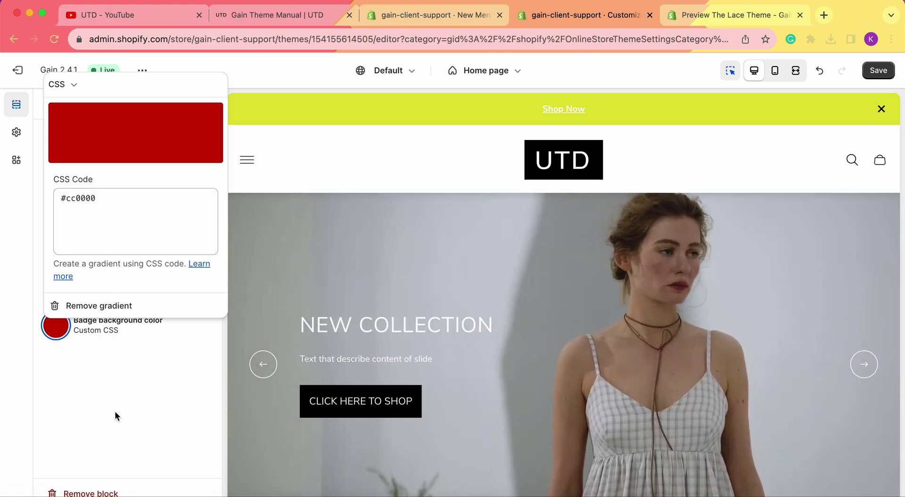
{"action": "left_click", "coordinate": [114, 411]}
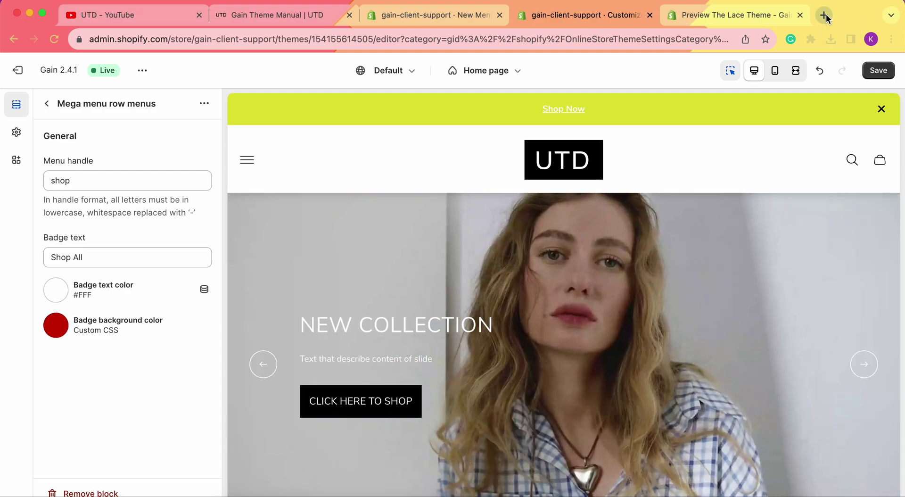
{"action": "left_click", "coordinate": [824, 15]}
{"action": "type", "text": "beig"}
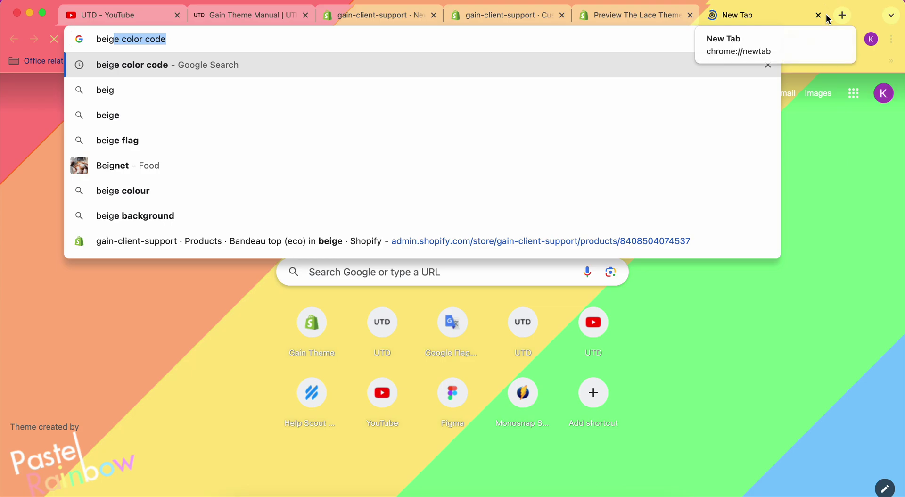
Search Google for the beige color code, note hex #f5f5dc, and close that tab
{"action": "key", "text": "Return"}
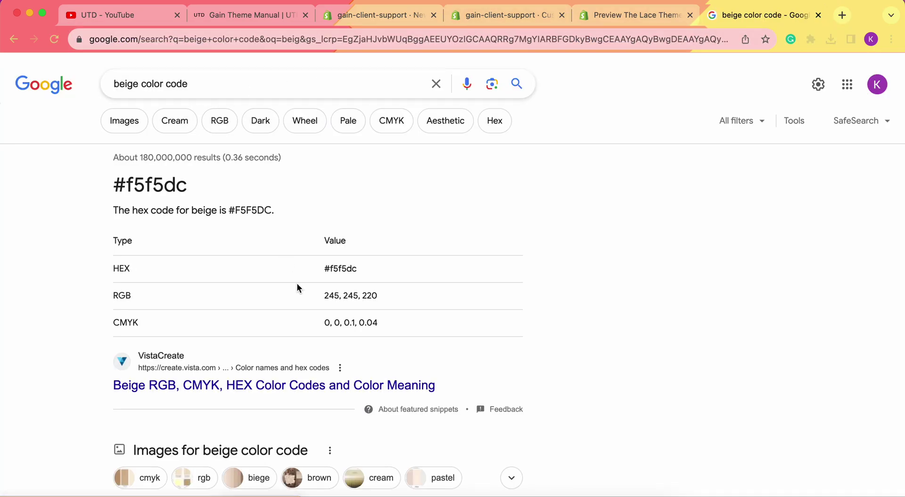
{"action": "double_click", "coordinate": [127, 85]}
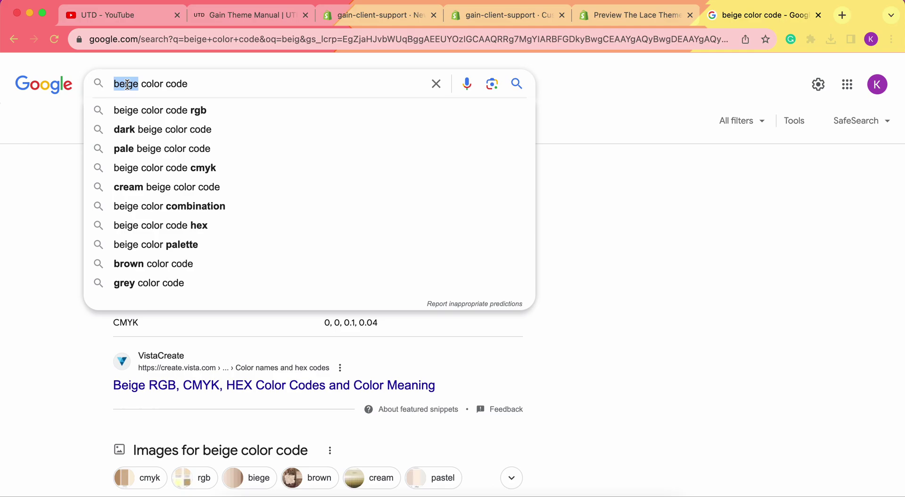
{"action": "left_click", "coordinate": [809, 282]}
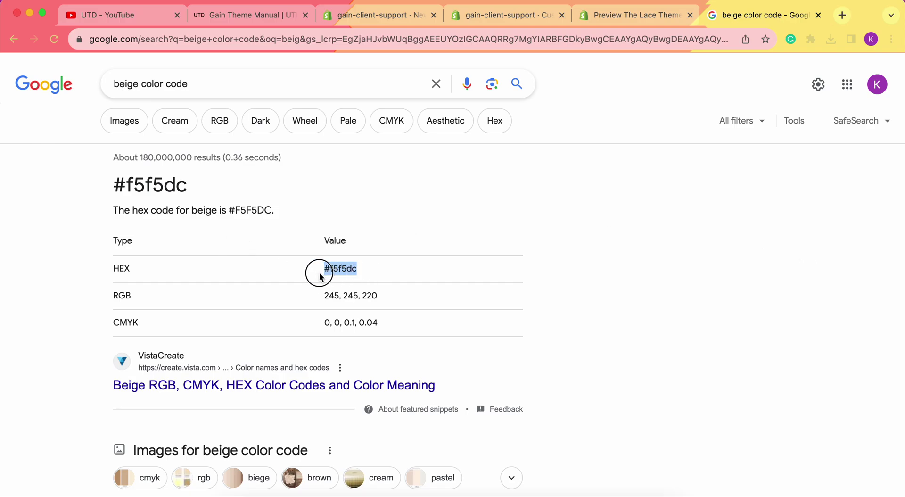
{"action": "left_click", "coordinate": [818, 16]}
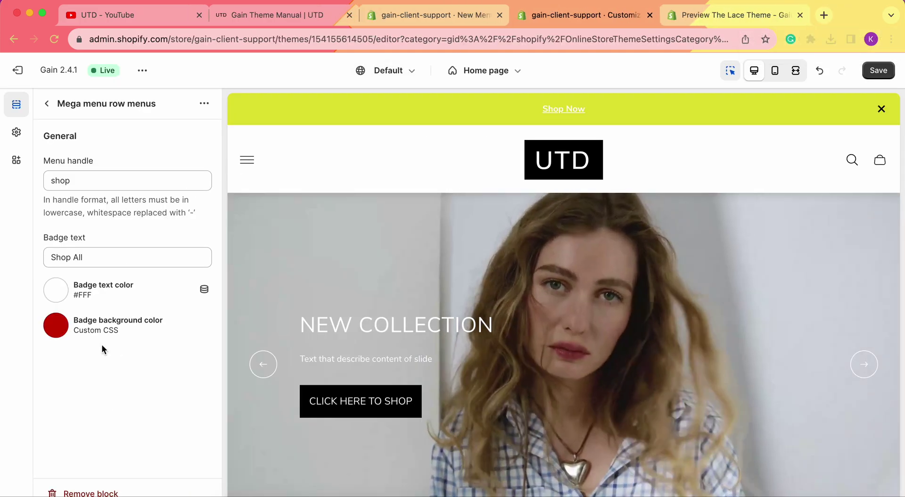
Leave the #cc0000 badge background unchanged and save the theme changes
{"action": "left_click", "coordinate": [47, 334]}
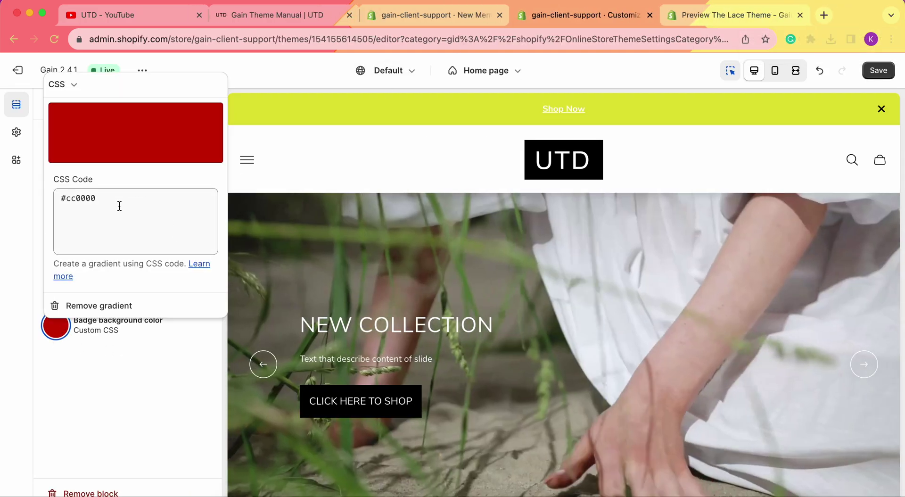
{"action": "left_click", "coordinate": [19, 236]}
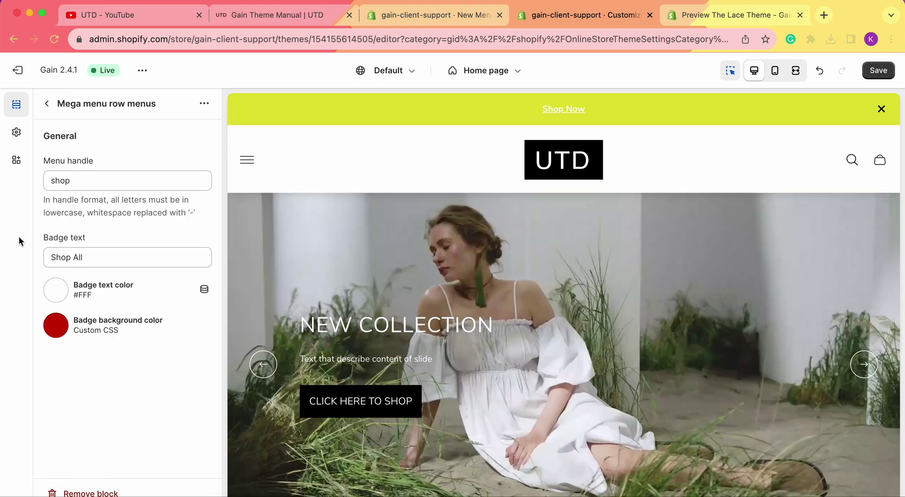
{"action": "left_click", "coordinate": [879, 71]}
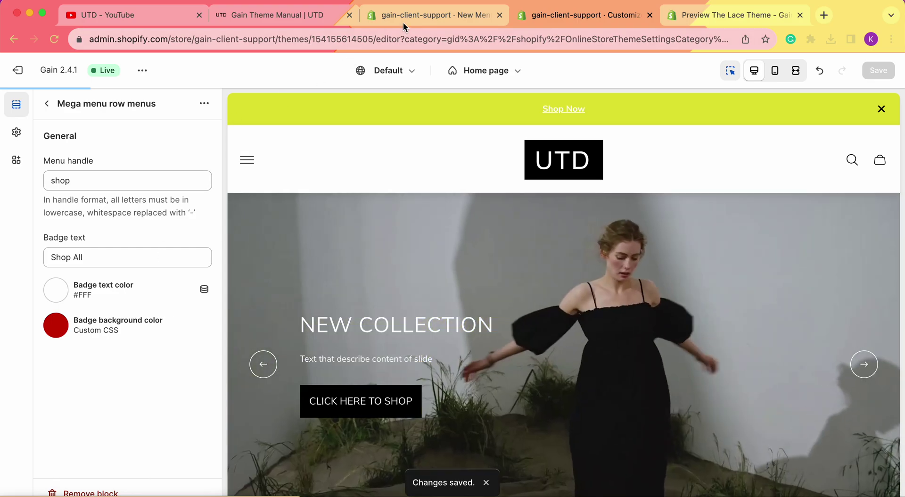
Review Shop's sub-items in Navigation, then open the theme's actions list in the editor
{"action": "left_click", "coordinate": [406, 18]}
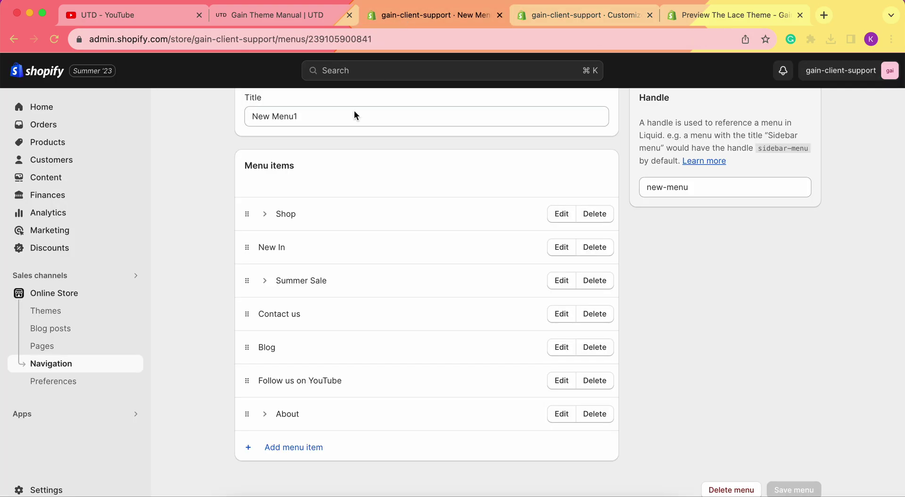
{"action": "left_click", "coordinate": [265, 215]}
{"action": "scroll", "coordinate": [293, 356], "scroll_direction": "down", "scroll_amount": 2}
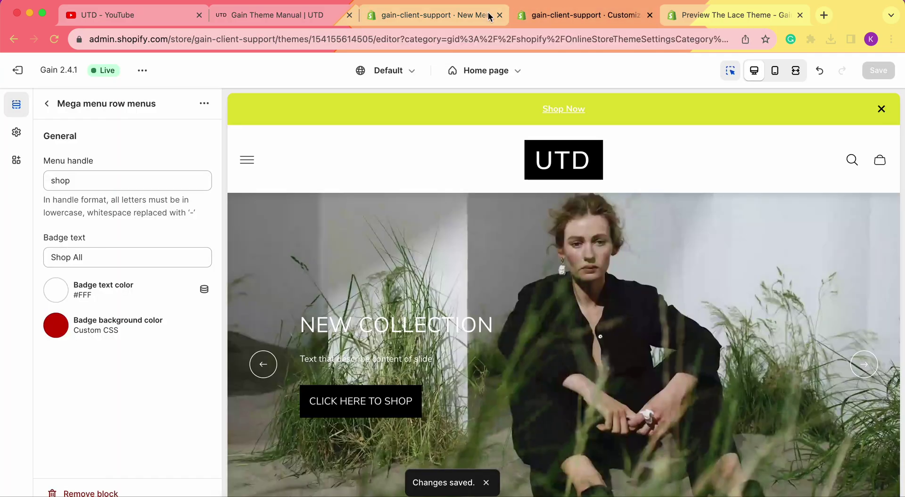
{"action": "left_click", "coordinate": [557, 21]}
{"action": "left_click", "coordinate": [142, 70]}
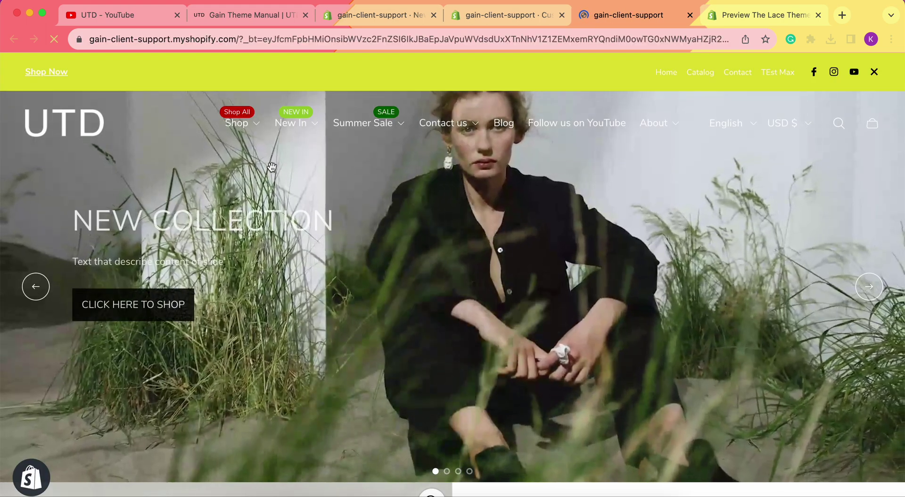
On the live storefront, open the Shop mega menu and follow its Dresses link
{"action": "left_click", "coordinate": [241, 123]}
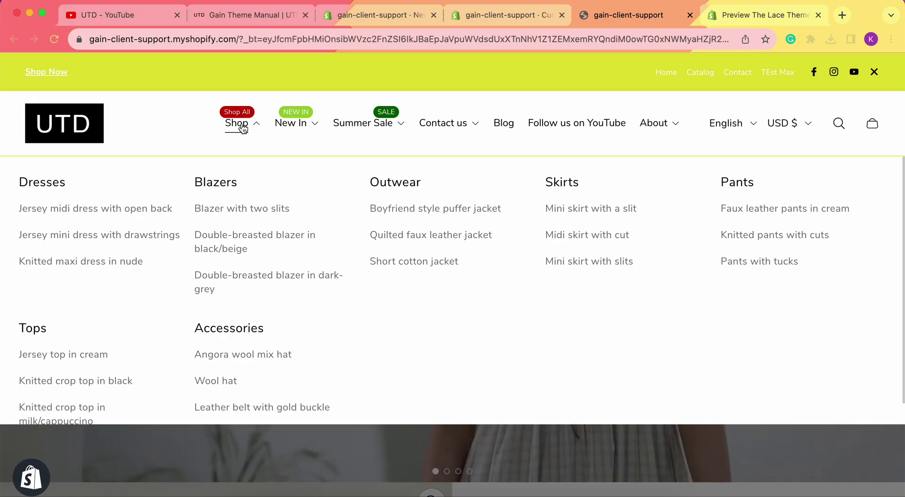
{"action": "left_click", "coordinate": [243, 127]}
{"action": "left_click", "coordinate": [247, 126]}
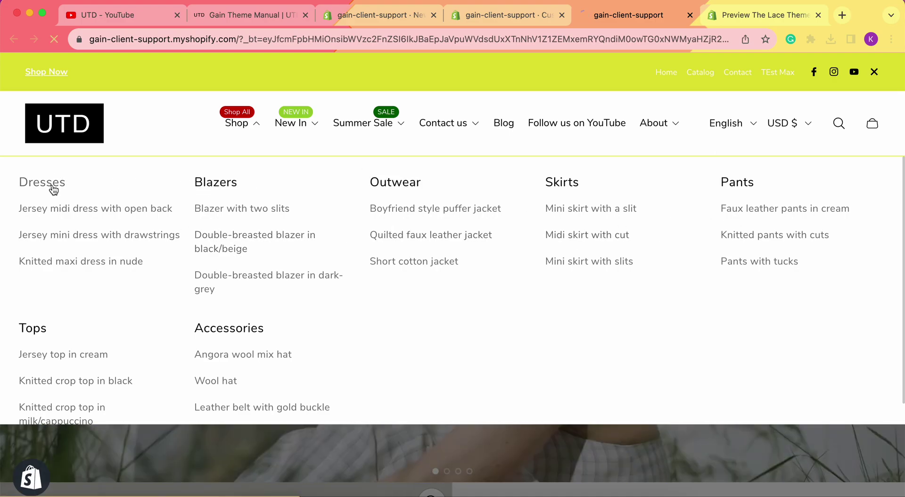
{"action": "scroll", "coordinate": [270, 248], "scroll_direction": "down", "scroll_amount": 10}
{"action": "scroll", "coordinate": [271, 254], "scroll_direction": "left", "scroll_amount": 5}
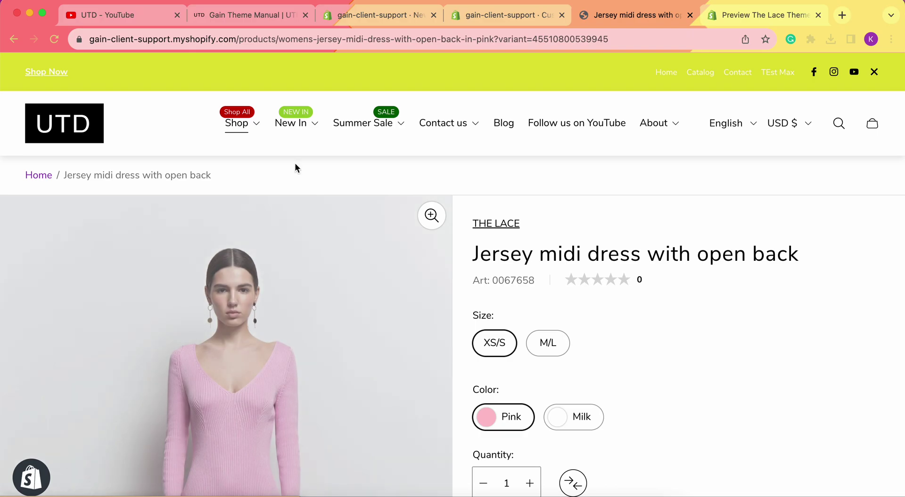
{"action": "left_click", "coordinate": [255, 124]}
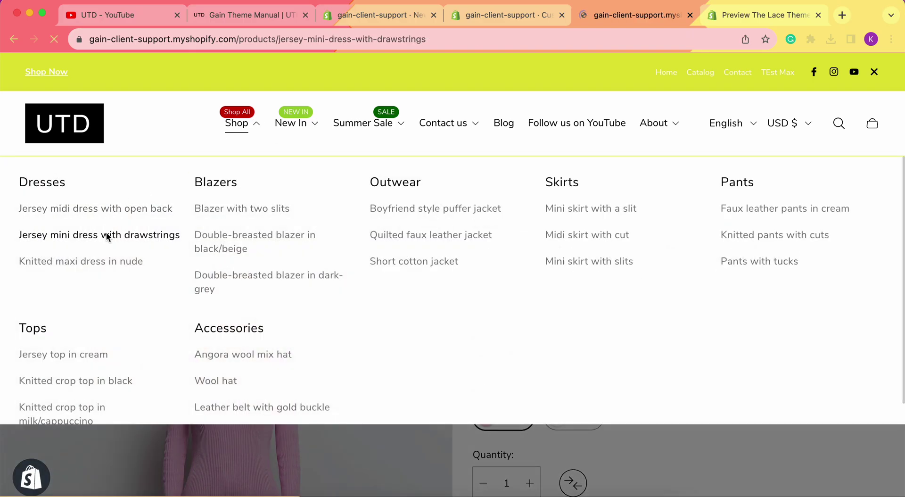
Test the mega menu's Blazers collection and Blazer with two slits product links
{"action": "left_click", "coordinate": [240, 141]}
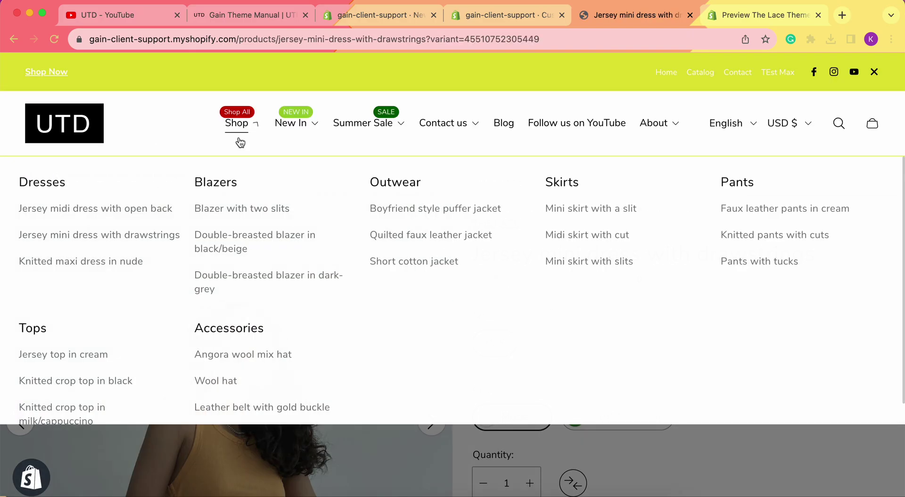
{"action": "left_click", "coordinate": [225, 187]}
{"action": "scroll", "coordinate": [300, 283], "scroll_direction": "down", "scroll_amount": 8}
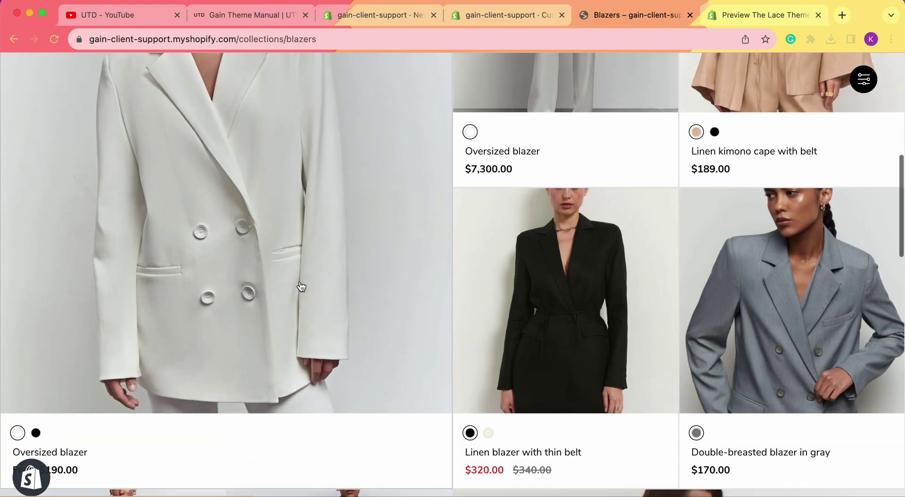
{"action": "scroll", "coordinate": [300, 287], "scroll_direction": "up", "scroll_amount": 10}
{"action": "left_click", "coordinate": [255, 124]}
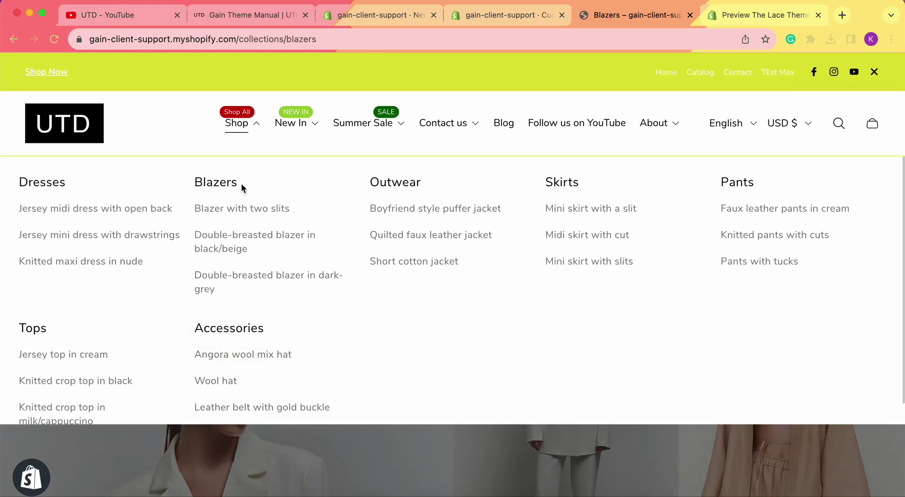
{"action": "left_click", "coordinate": [246, 213]}
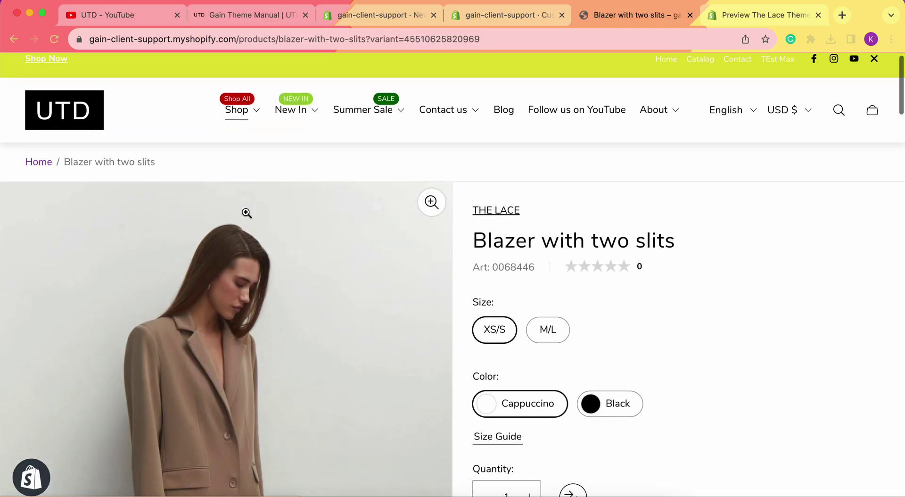
{"action": "scroll", "coordinate": [246, 212], "scroll_direction": "down", "scroll_amount": 4}
{"action": "scroll", "coordinate": [246, 212], "scroll_direction": "up", "scroll_amount": 4}
Open Skirts from the Shop mega menu, then return to the theme editor
{"action": "left_click", "coordinate": [240, 125]}
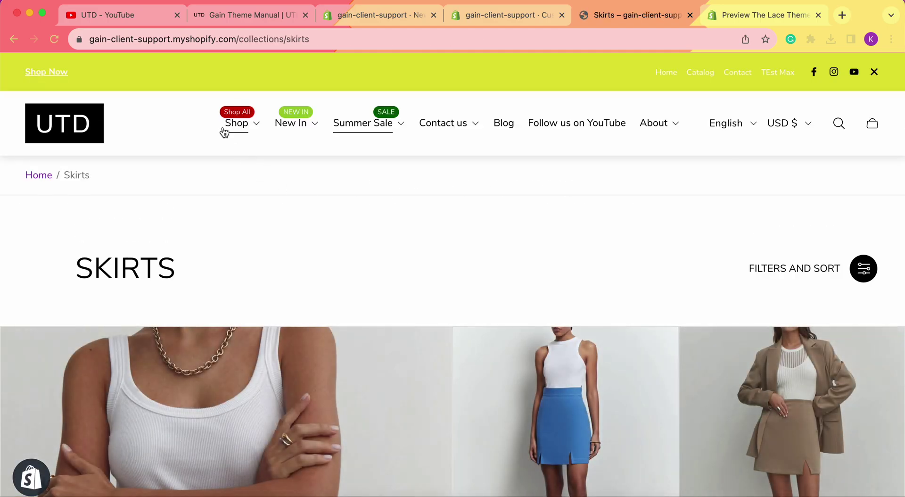
{"action": "left_click", "coordinate": [236, 128]}
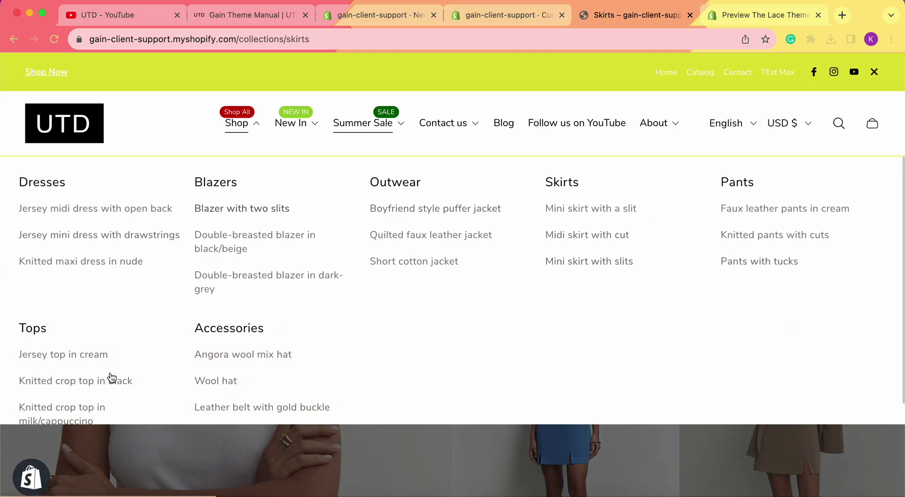
{"action": "left_click", "coordinate": [480, 14]}
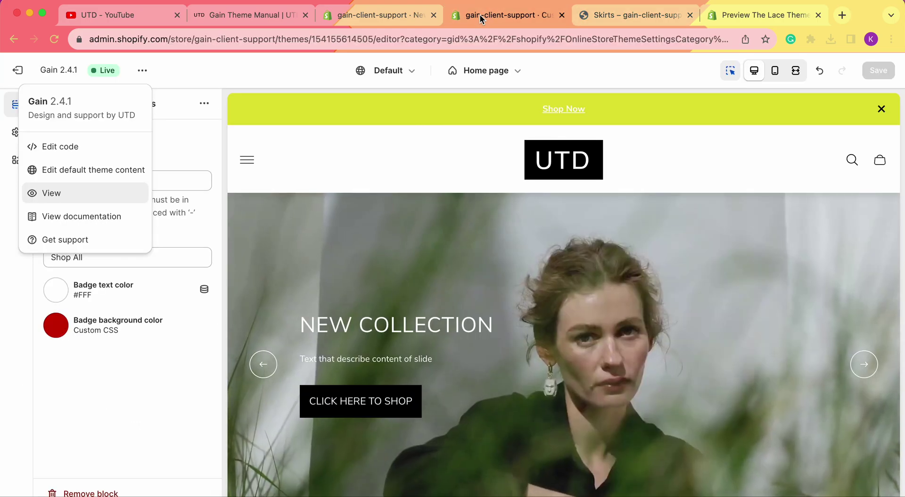
Close the theme's actions list and review the Shop navigation menu items
{"action": "left_click", "coordinate": [41, 414]}
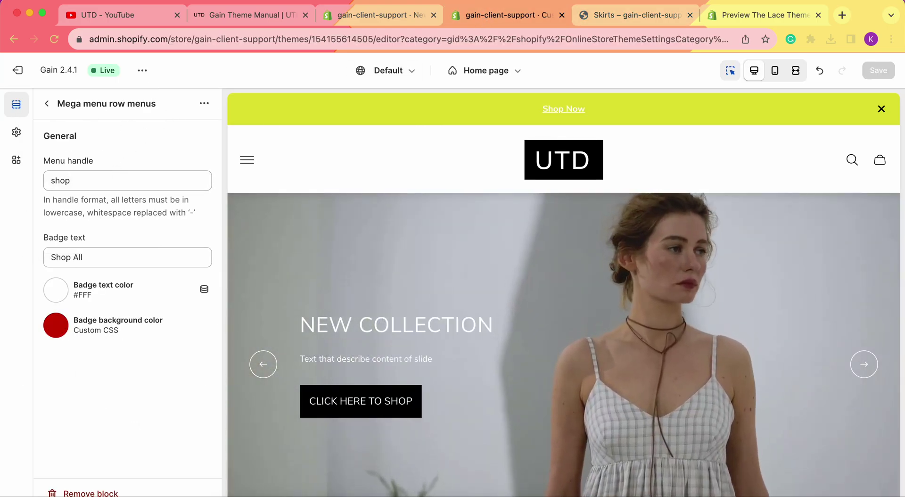
{"action": "left_click", "coordinate": [391, 15]}
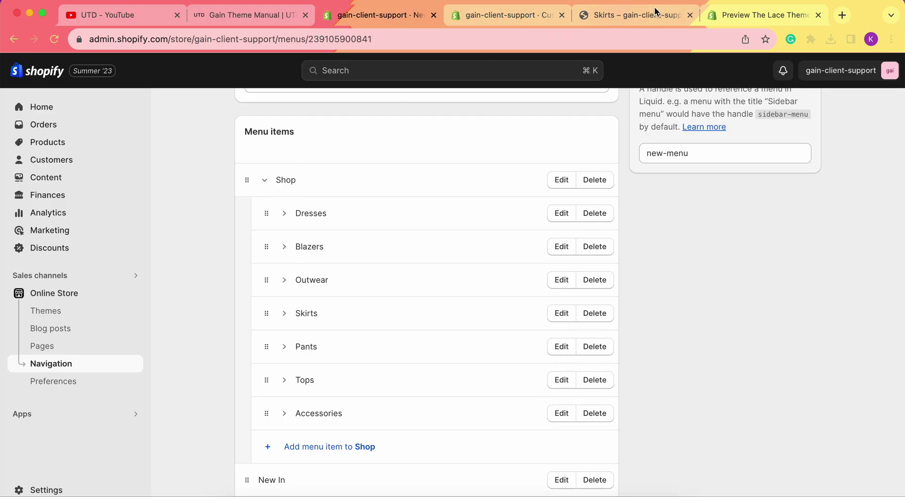
{"action": "left_click", "coordinate": [525, 17]}
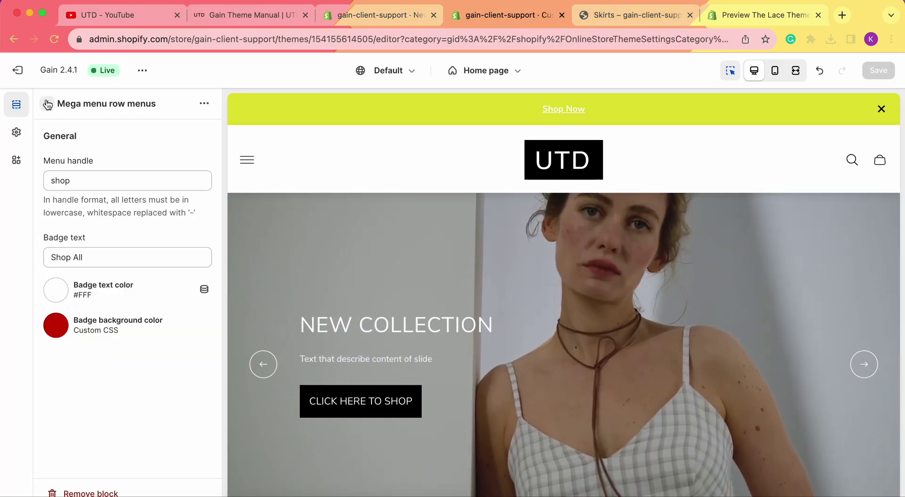
{"action": "left_click", "coordinate": [47, 104]}
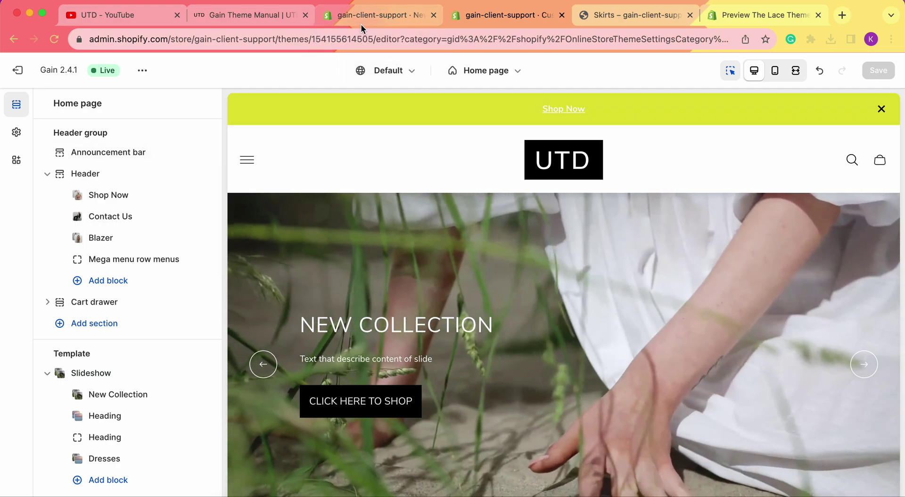
{"action": "left_click", "coordinate": [361, 24]}
{"action": "scroll", "coordinate": [354, 384], "scroll_direction": "down", "scroll_amount": 3}
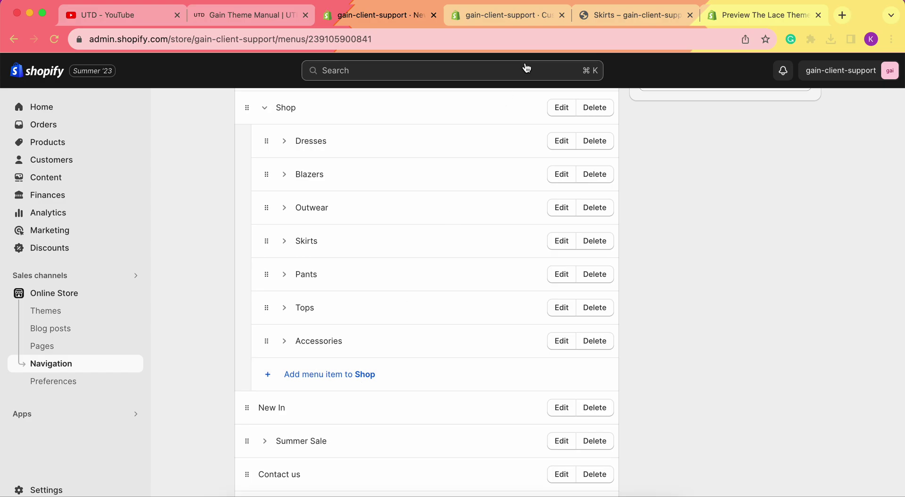
{"action": "left_click", "coordinate": [519, 15]}
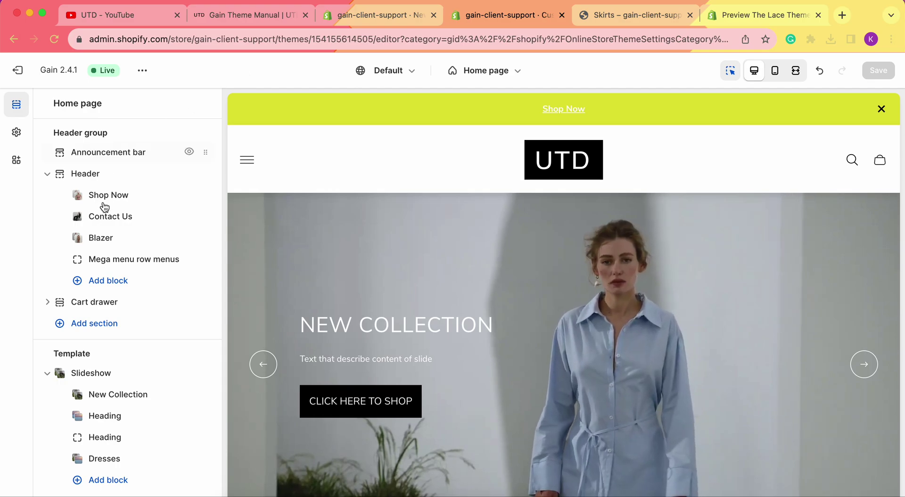
Confirm the Mega menu row menus block's Menu handle is shop, then check the storefront Skirts page
{"action": "left_click", "coordinate": [132, 262]}
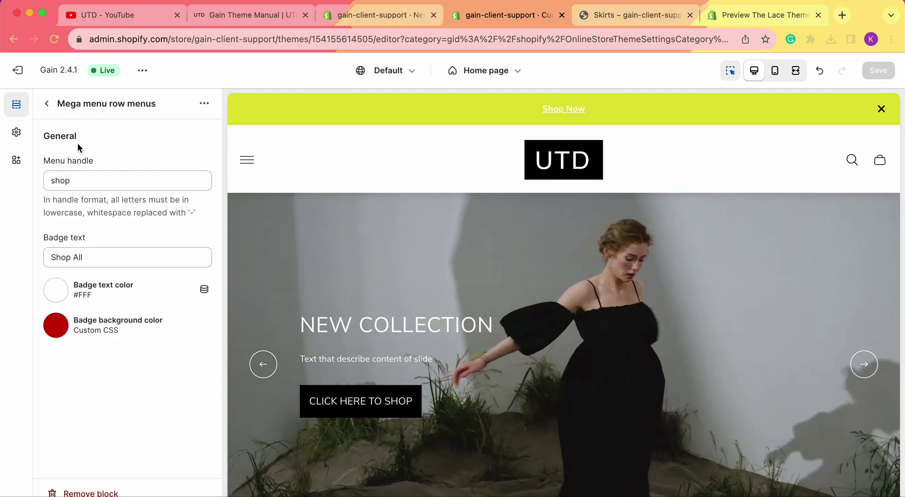
{"action": "left_click", "coordinate": [47, 104]}
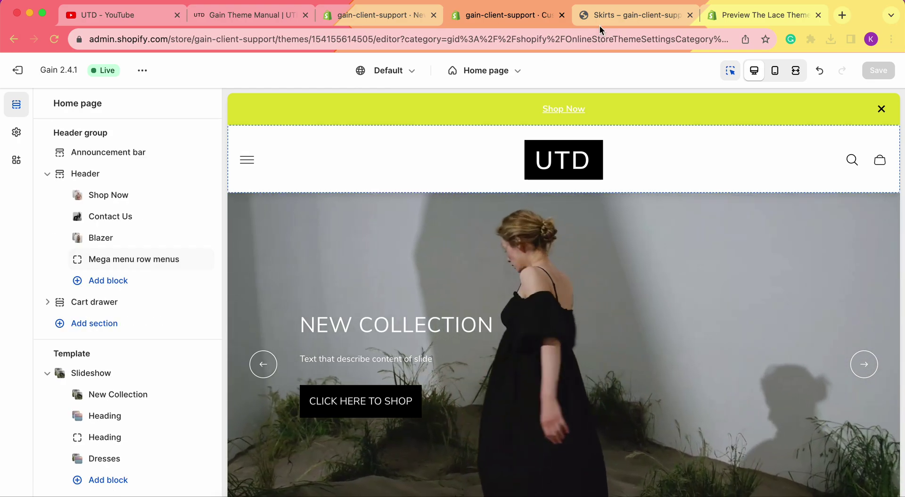
{"action": "left_click", "coordinate": [587, 15]}
{"action": "mouse_move", "coordinate": [235, 135]}
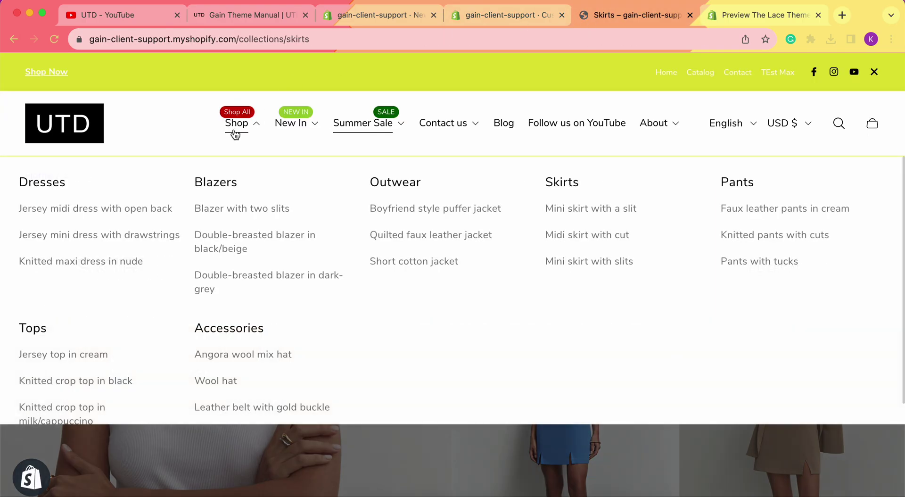
{"action": "left_click", "coordinate": [488, 21]}
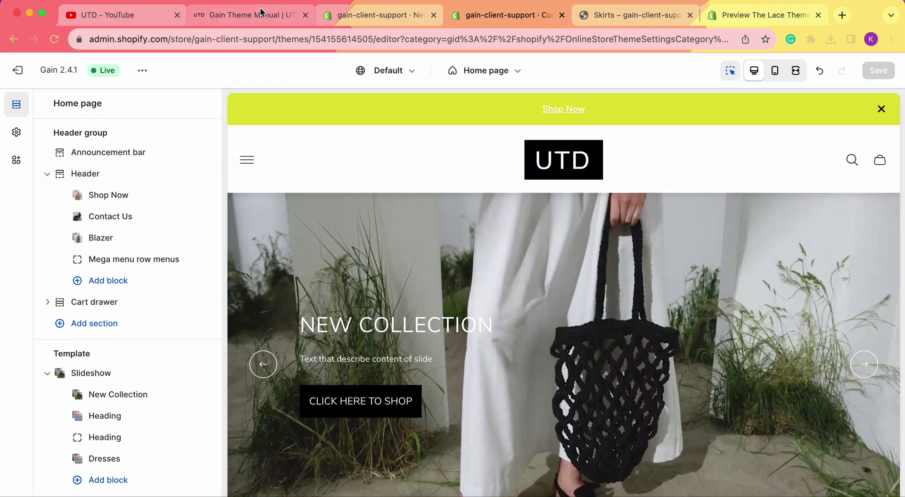
Scroll the Gain Theme Manual to the Block Mega menu row menus section
{"action": "left_click", "coordinate": [261, 17]}
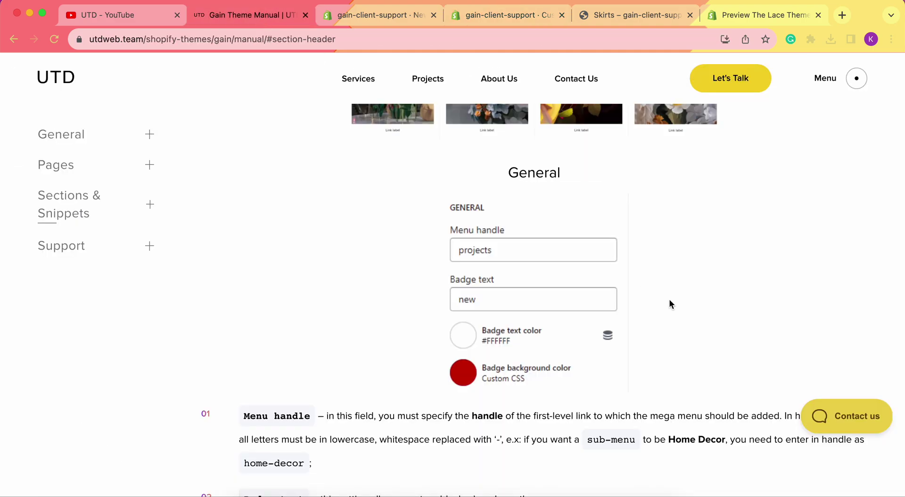
{"action": "scroll", "coordinate": [670, 303], "scroll_direction": "down", "scroll_amount": 20}
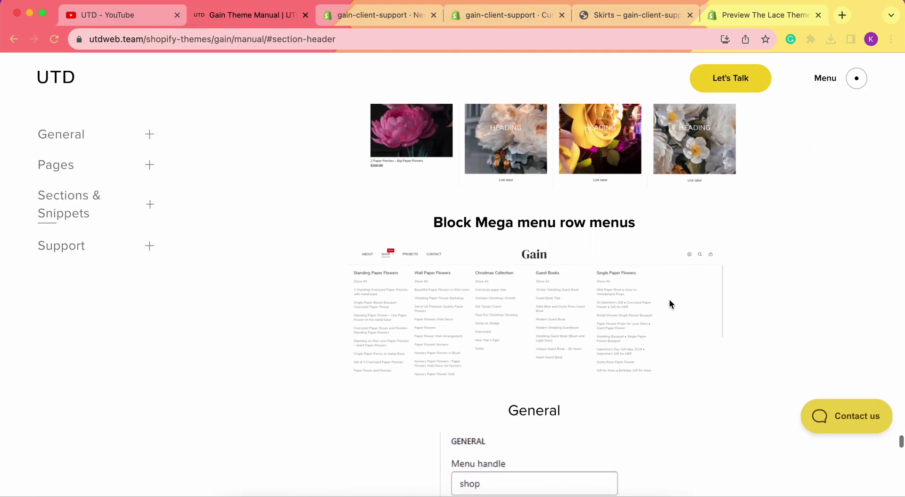
{"action": "scroll", "coordinate": [670, 303], "scroll_direction": "down", "scroll_amount": 4}
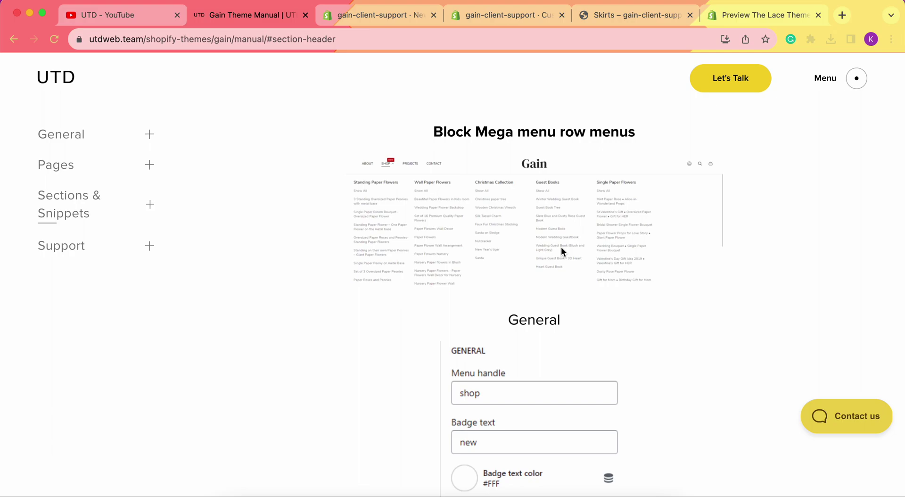